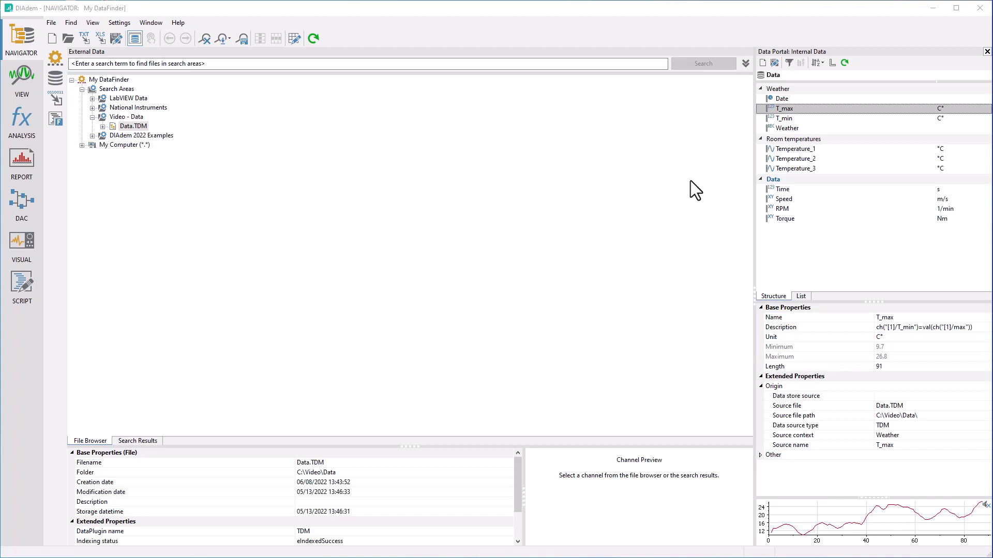
- Select Temperature_1, Temperature_2 and Temperature_3 and start a new custom property for them
click(792, 147)
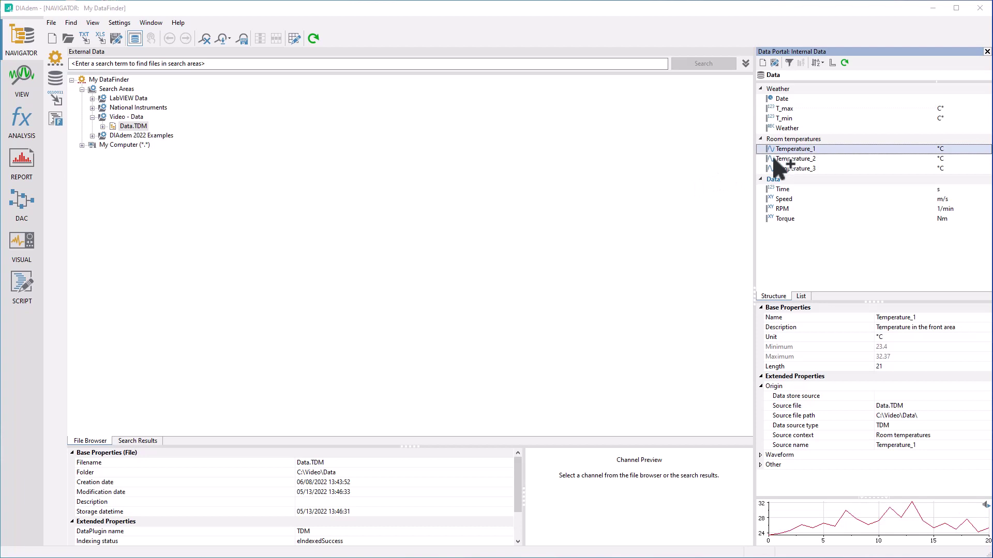
ctrl+click(789, 159)
ctrl+click(772, 169)
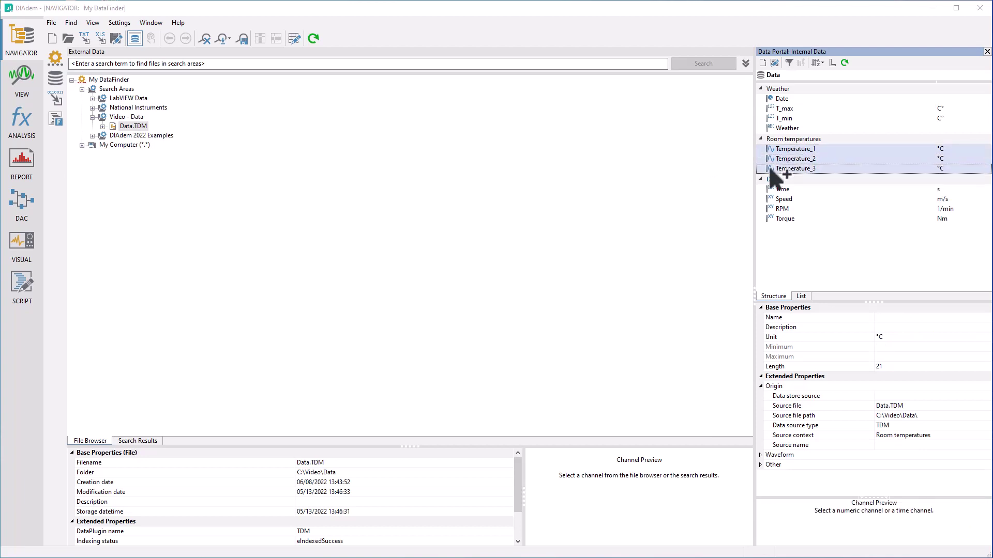
right_click(772, 171)
key(Down)
key(Down)
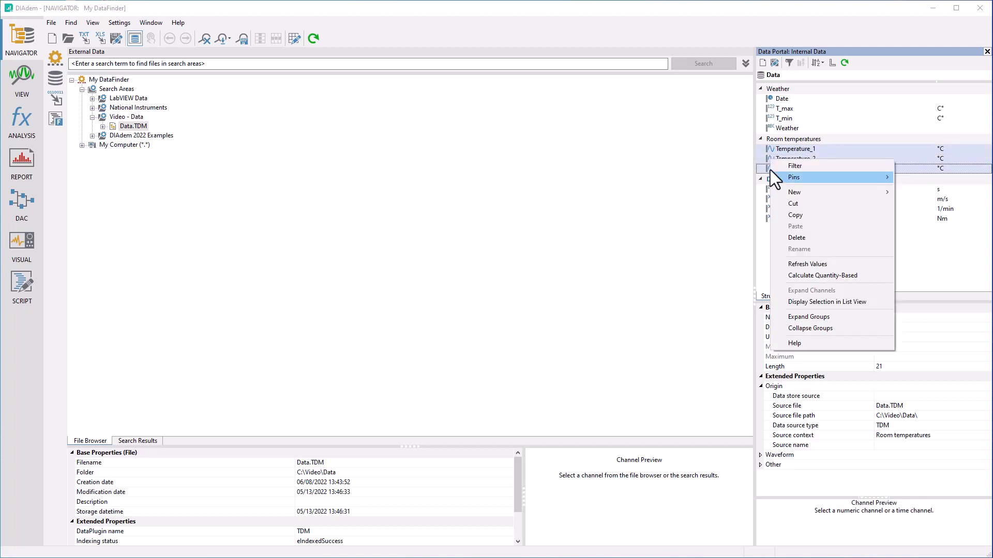
key(Right)
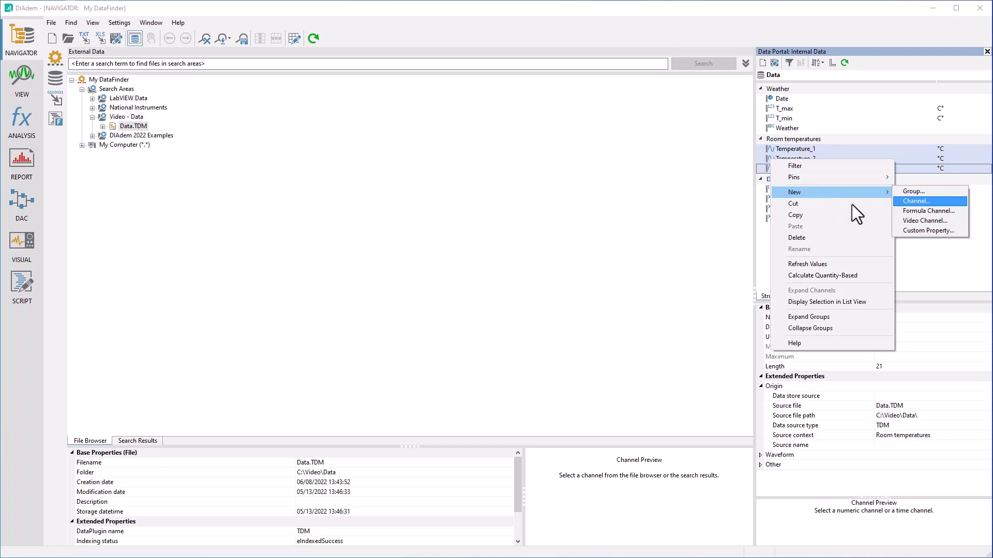
click(911, 230)
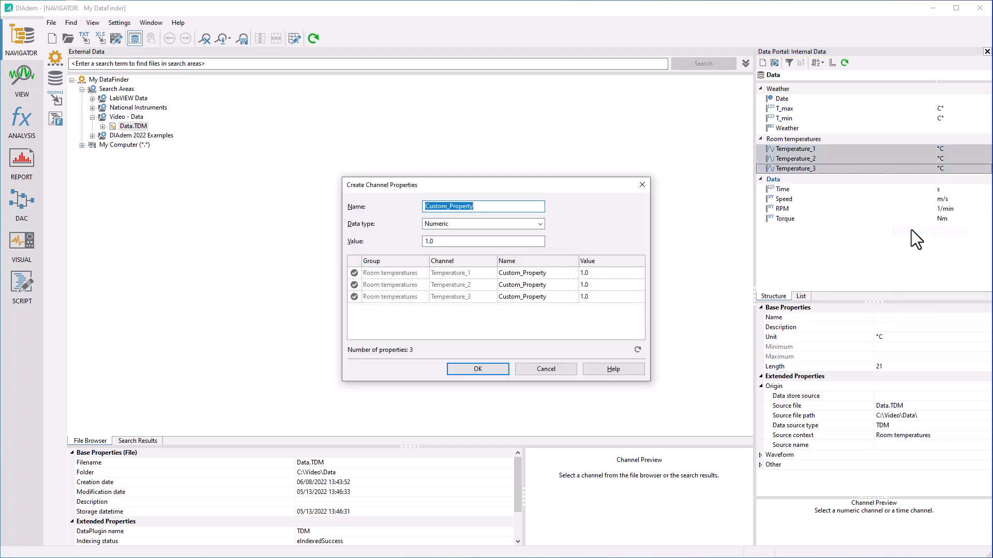
- Name the property SensorType, make it Text, and give it the value PT100
text(Sensor)
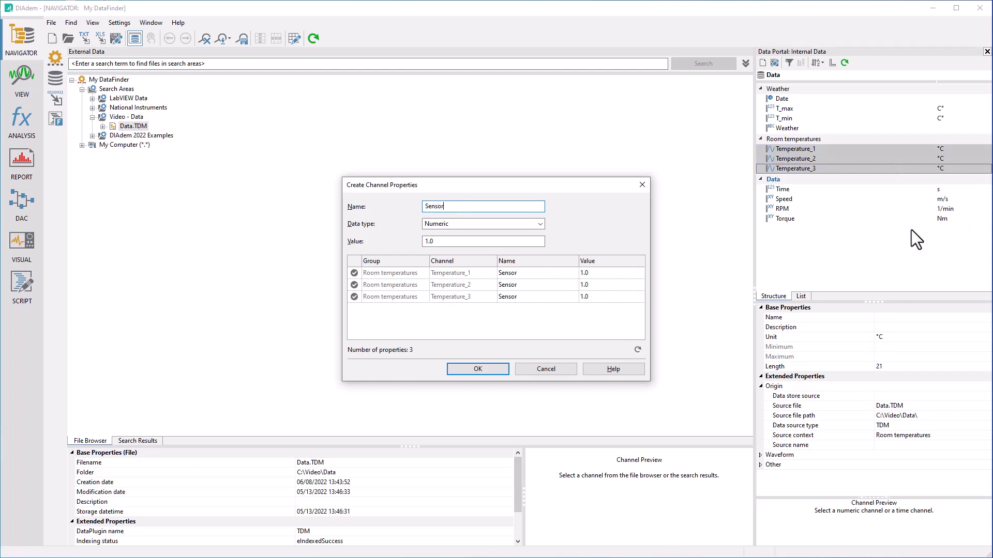
text(Type)
click(539, 224)
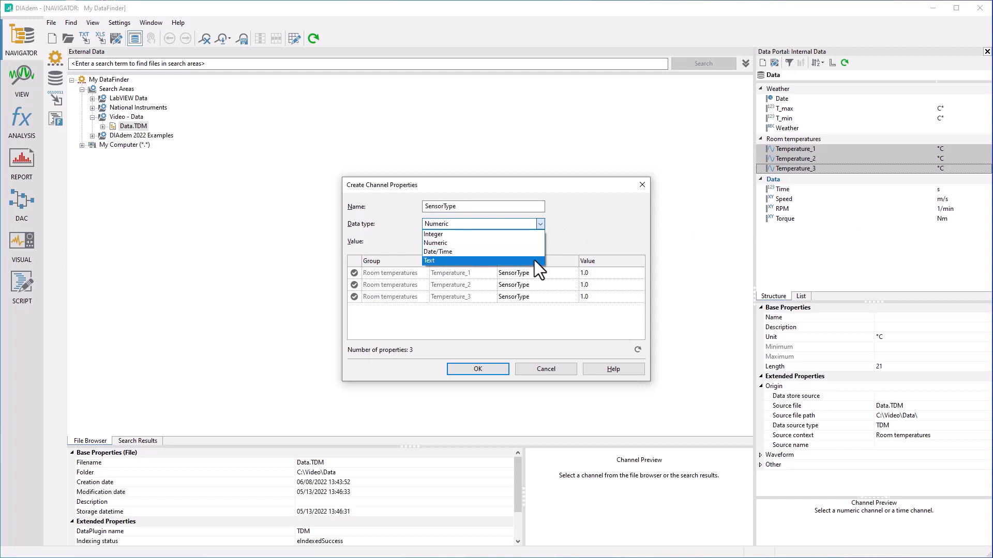
click(535, 259)
click(522, 243)
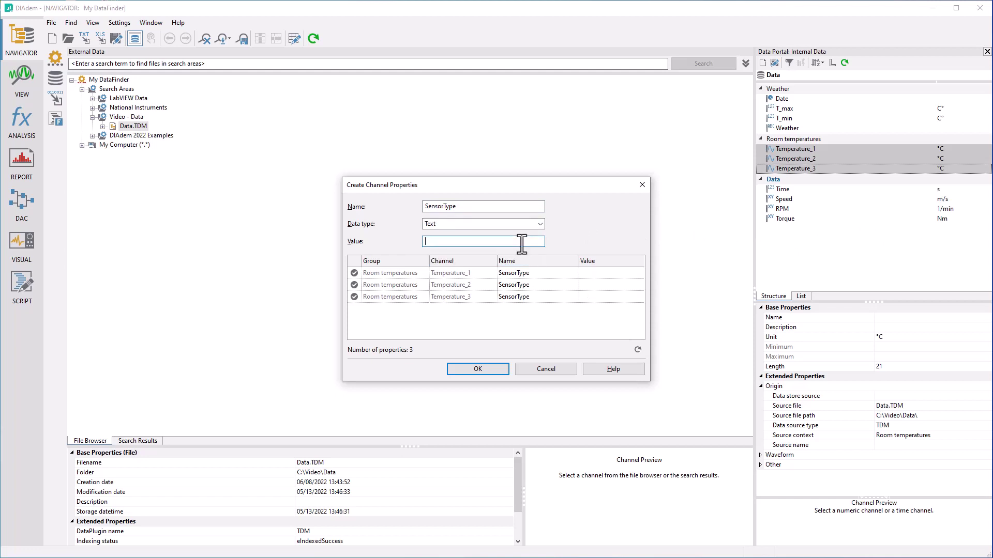
text(PT100)
- Confirm the SensorType property, then show the All Channels table in VIEW and select the Date column
click(464, 368)
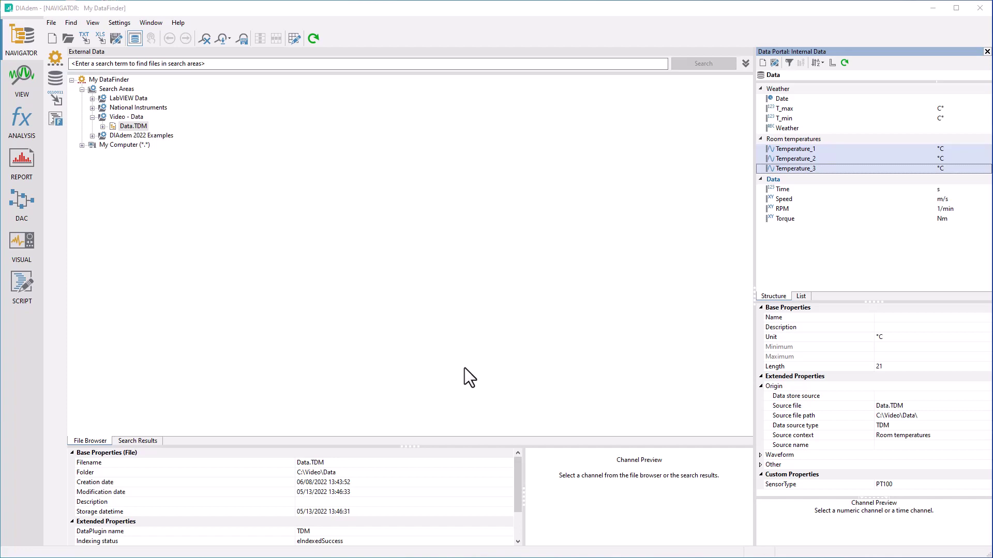
click(23, 71)
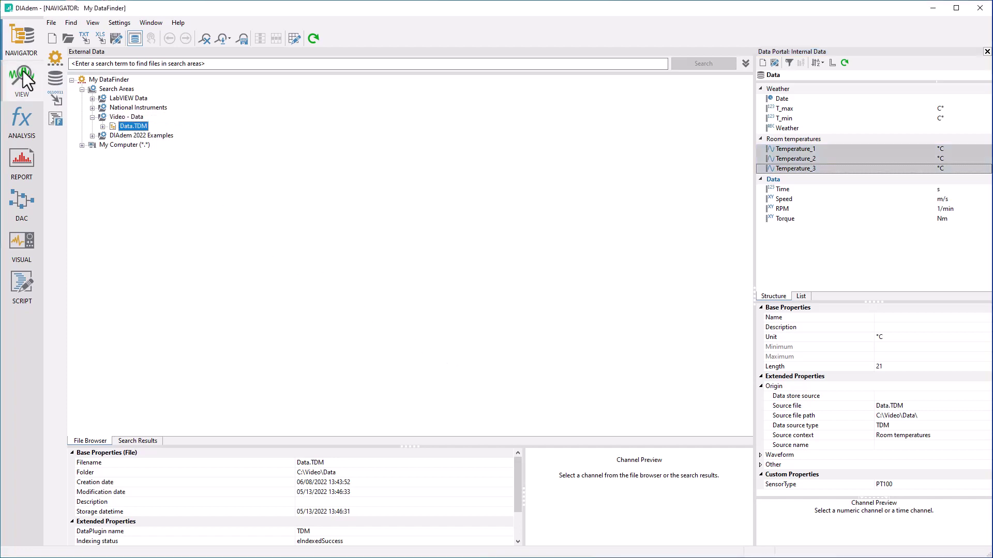
click(184, 71)
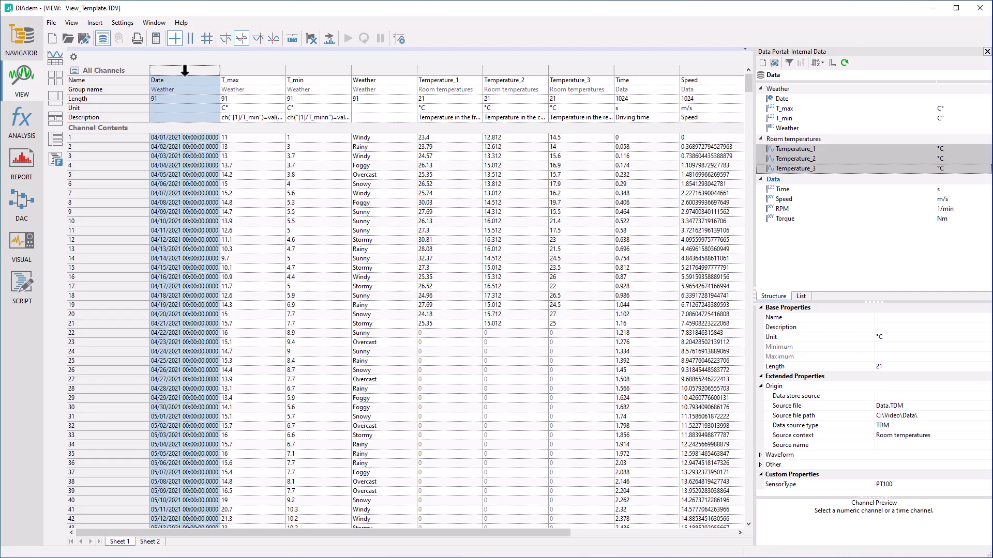
click(22, 119)
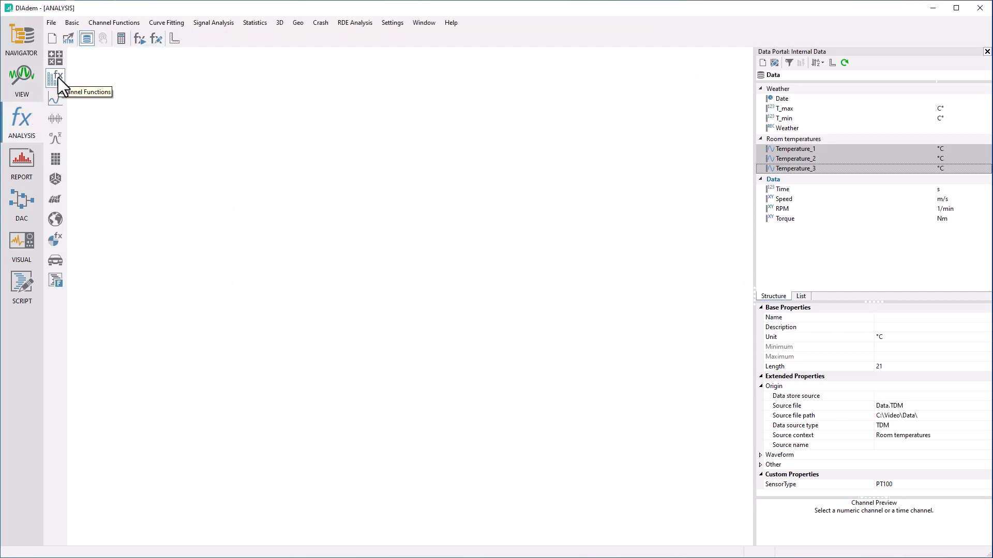
click(58, 77)
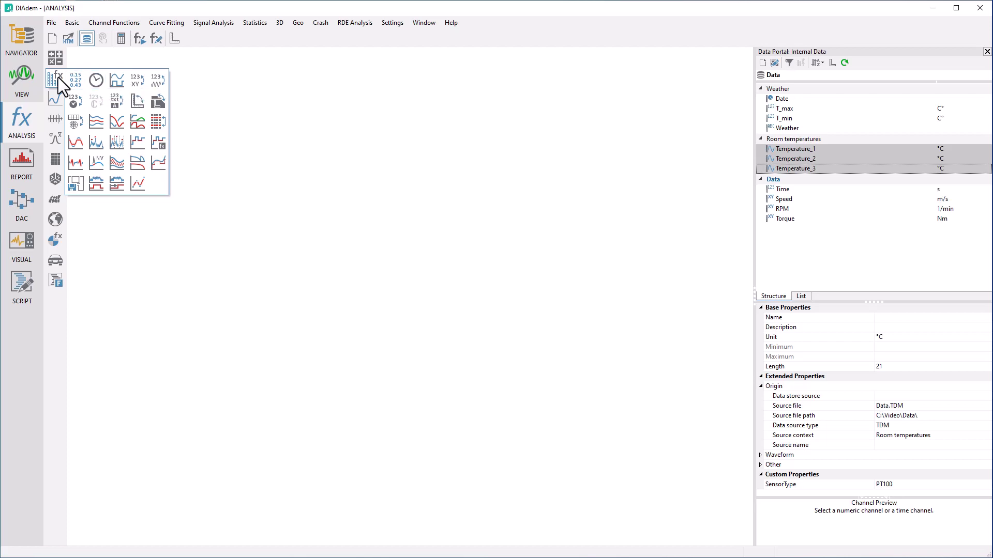
click(21, 78)
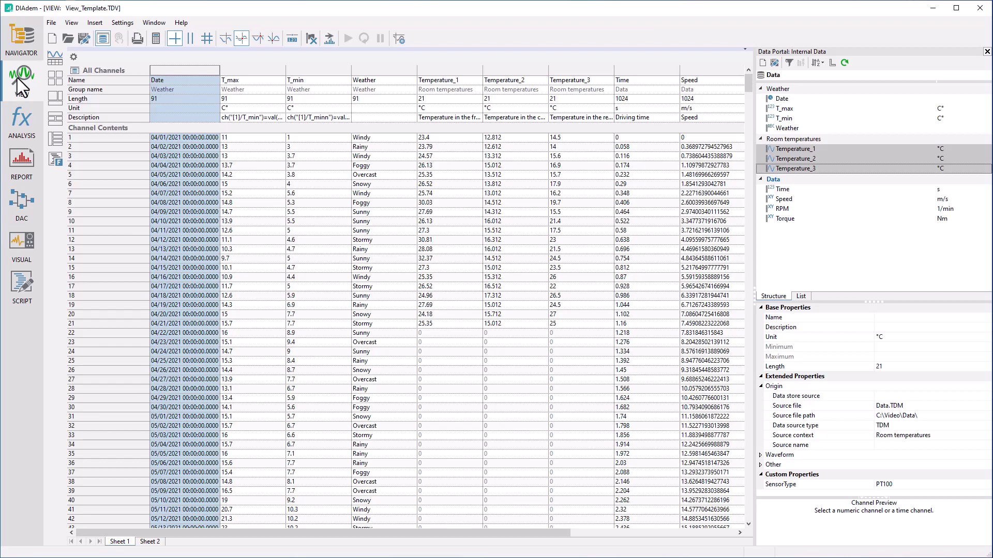
- Show Sheet 2 with its four empty 2D axis systems
click(150, 541)
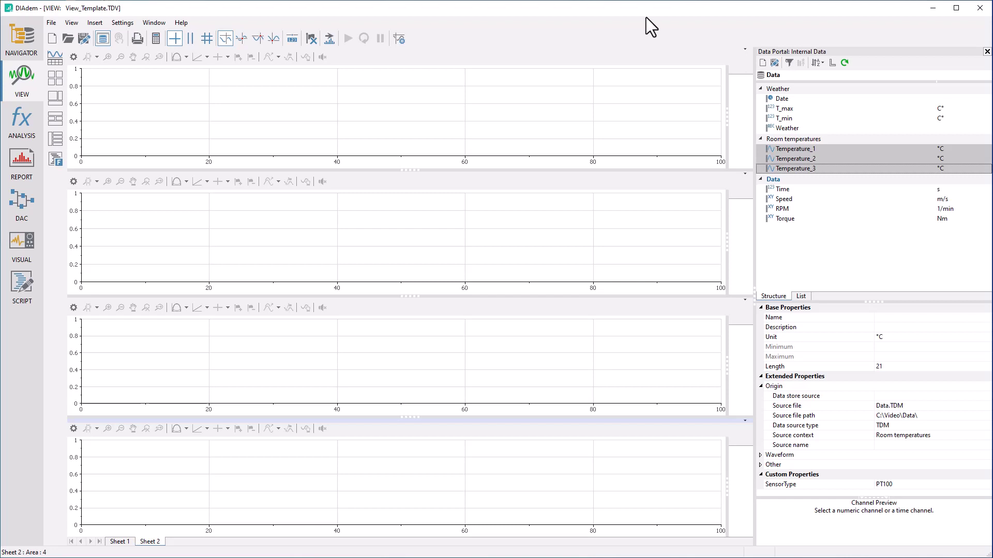
- Plot T_max over Date, Temperature_1, and Speed in the first three charts of Sheet 2
click(786, 98)
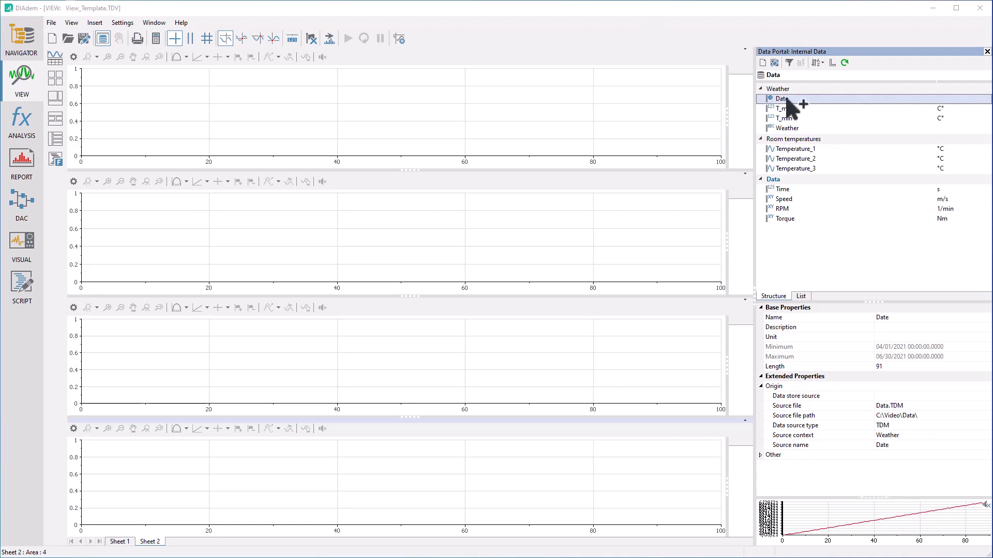
ctrl+click(782, 108)
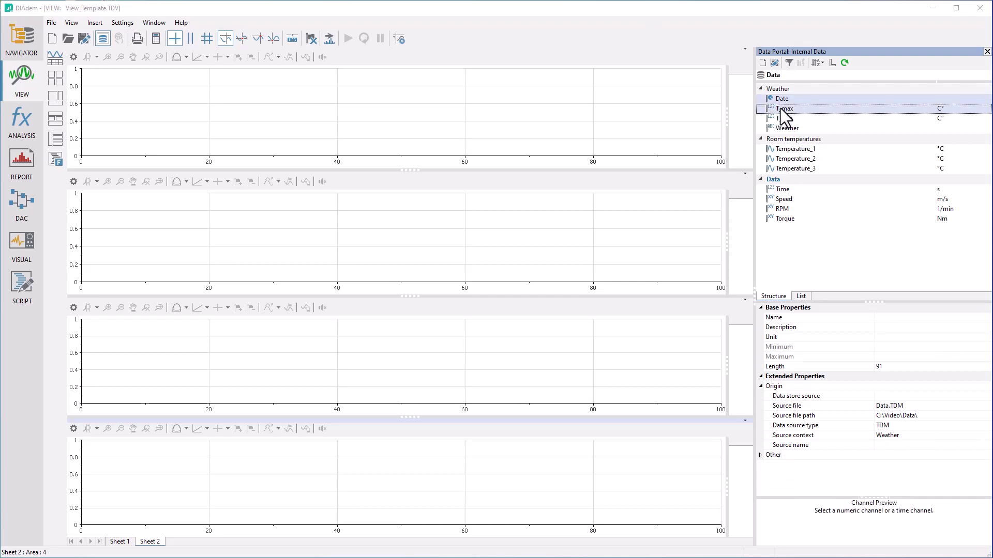
drag(782, 110, 667, 104)
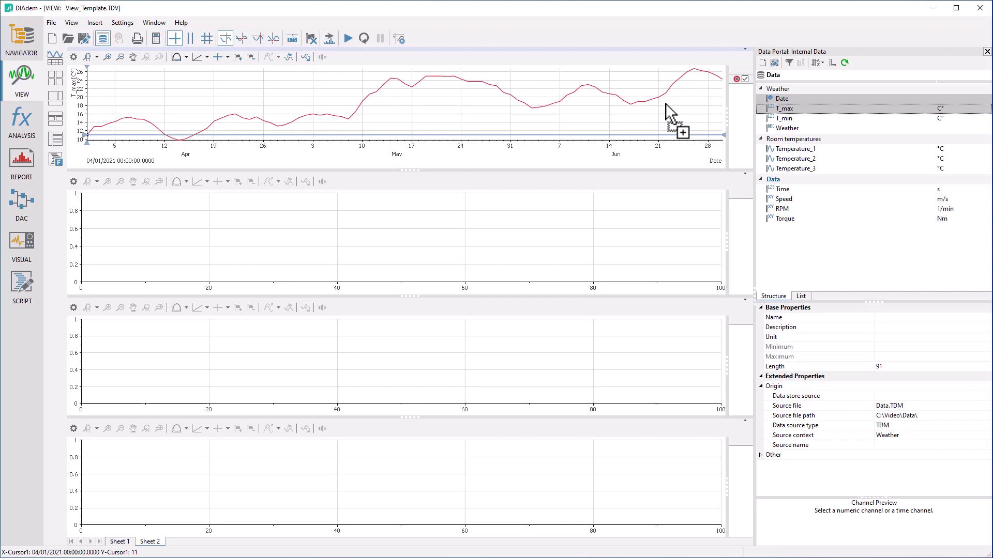
click(795, 152)
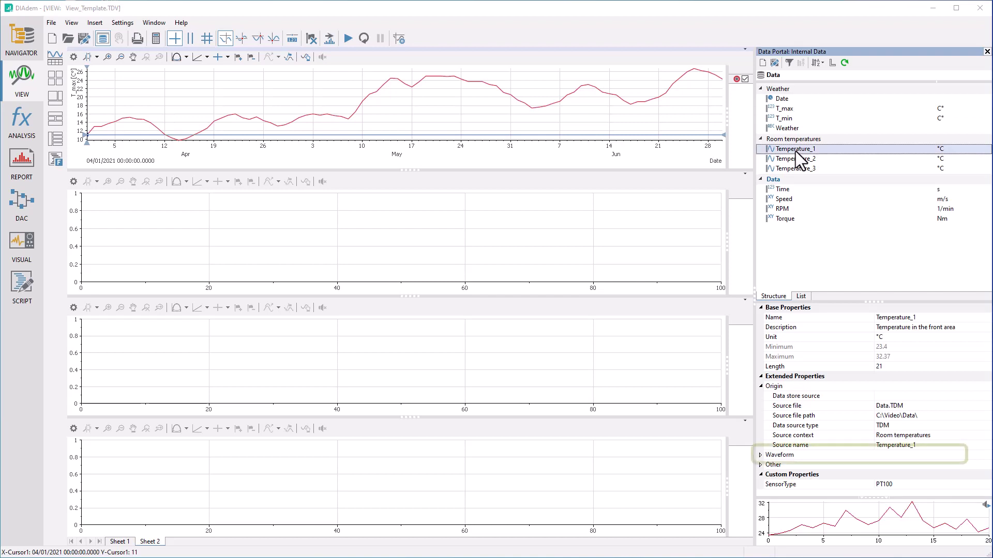
drag(796, 151, 687, 222)
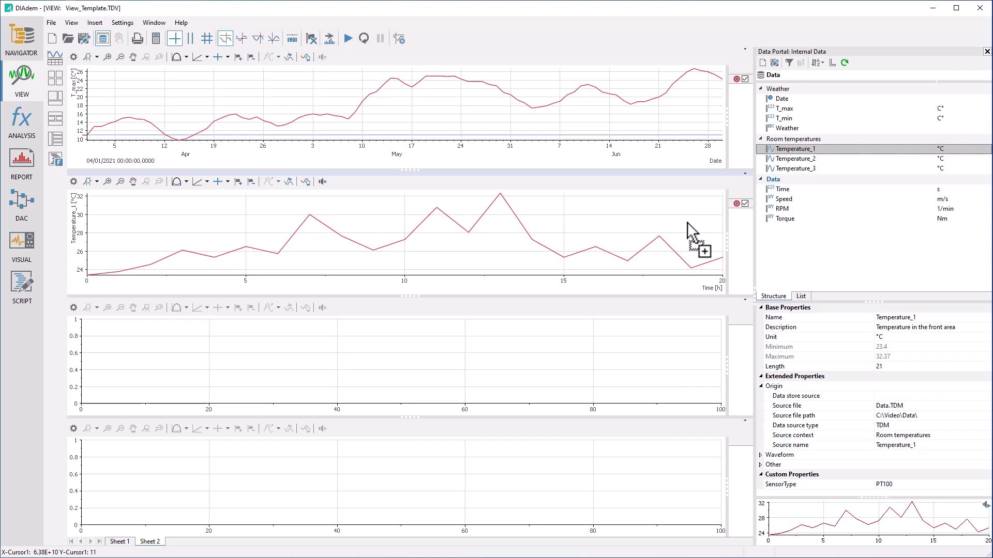
drag(688, 222, 687, 223)
click(789, 210)
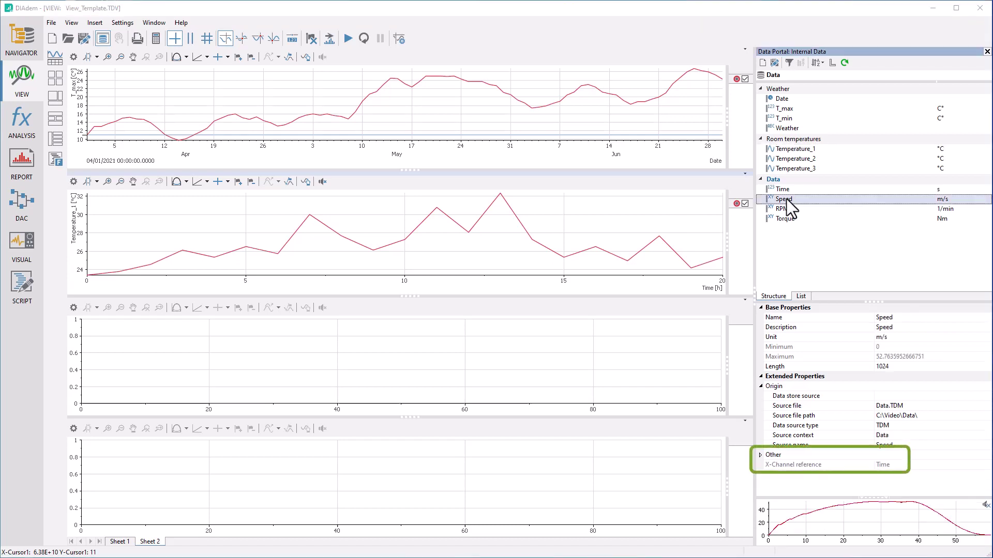
drag(789, 210, 626, 355)
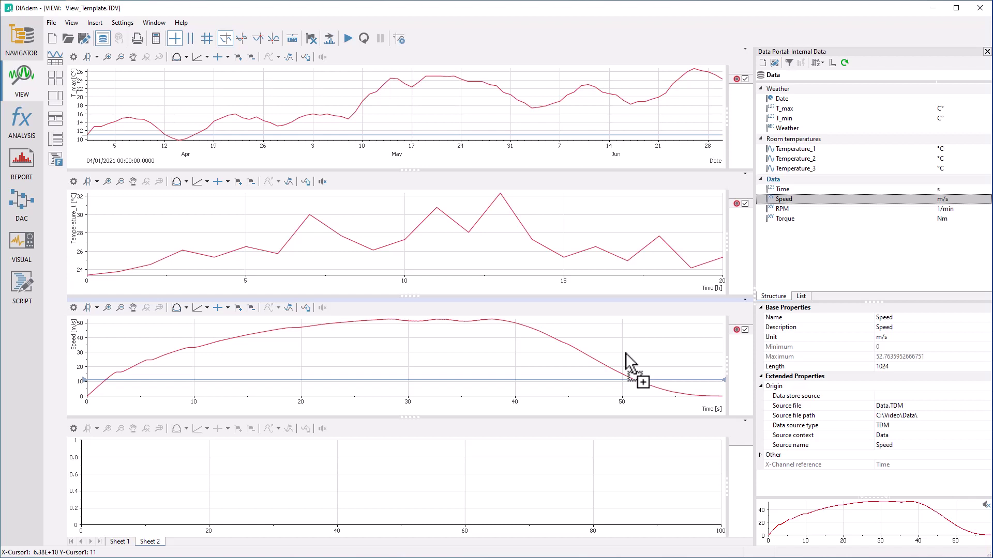
- Start a new formula channel from Torque and name it Power
right_click(786, 220)
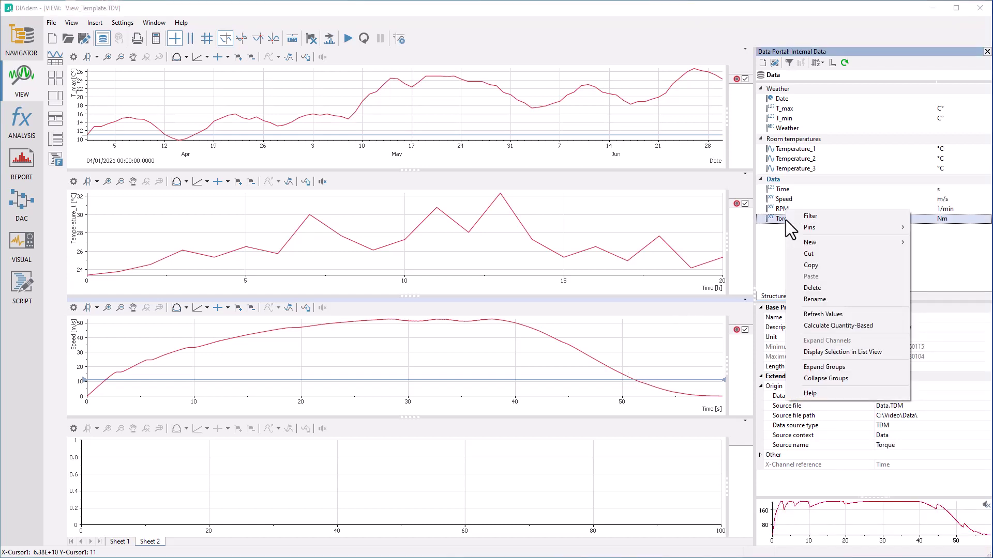
key(Down)
key(Down)
key(Right)
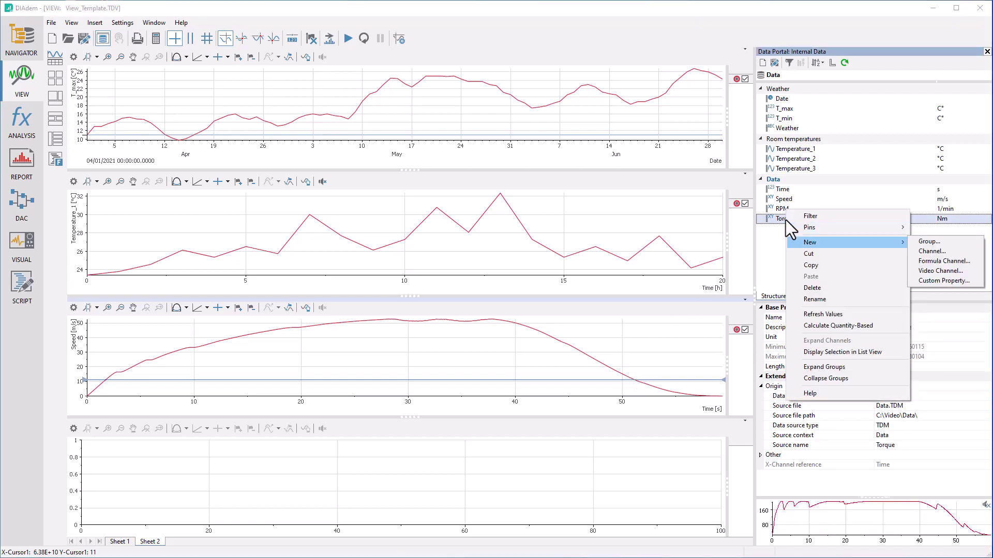
click(922, 260)
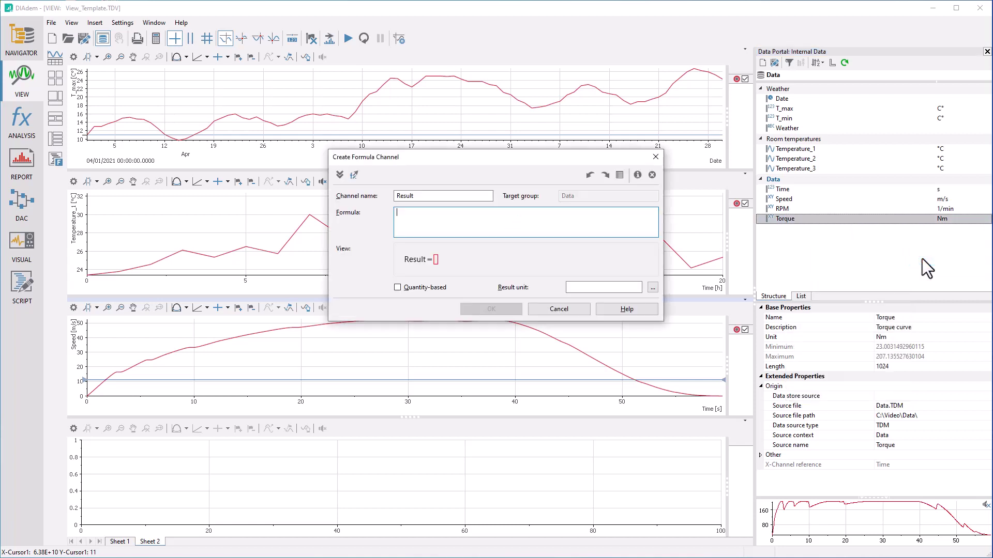
key(shift+Tab)
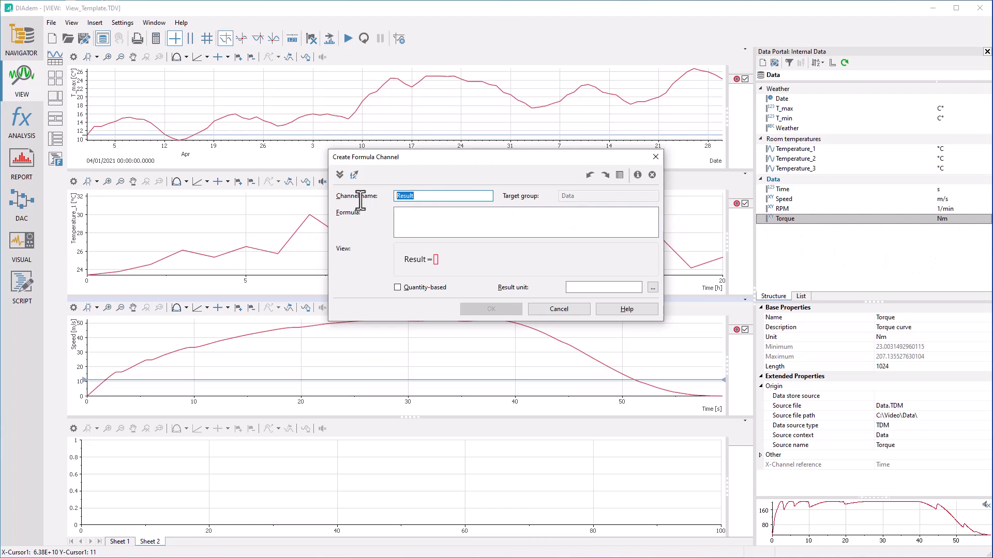
text(Power)
- Define the Power formula as RPM * Torque with a quantity-based result unit
drag(781, 209, 603, 223)
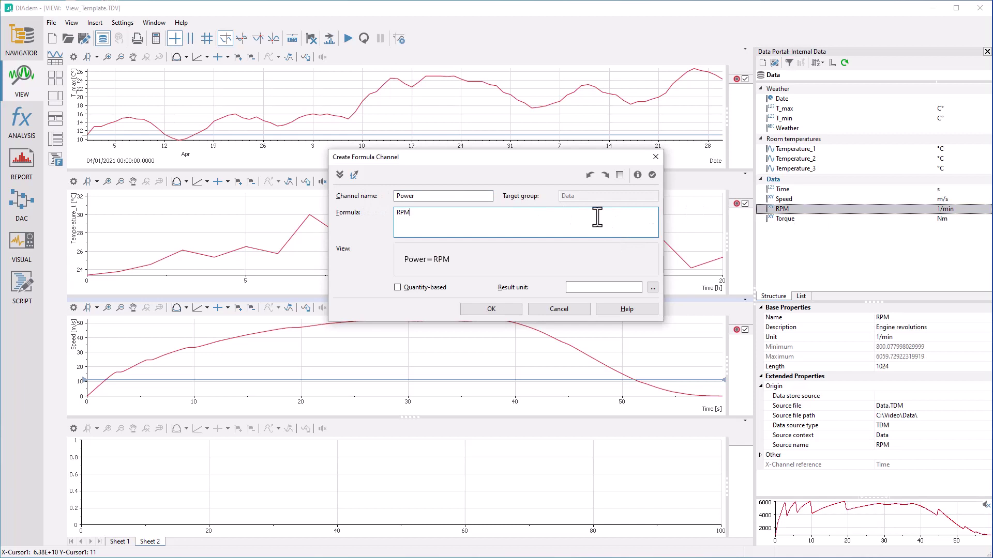
text(*)
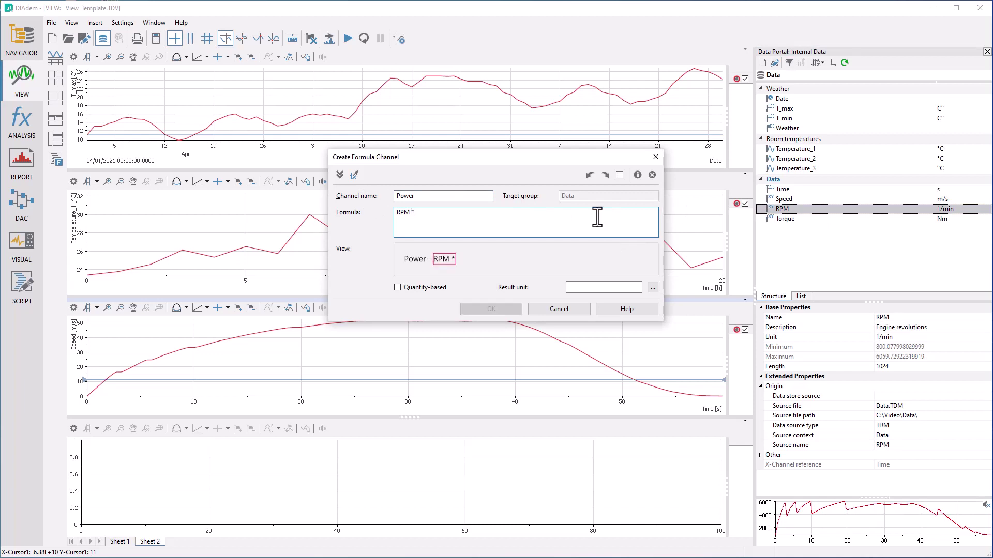
drag(785, 218, 589, 223)
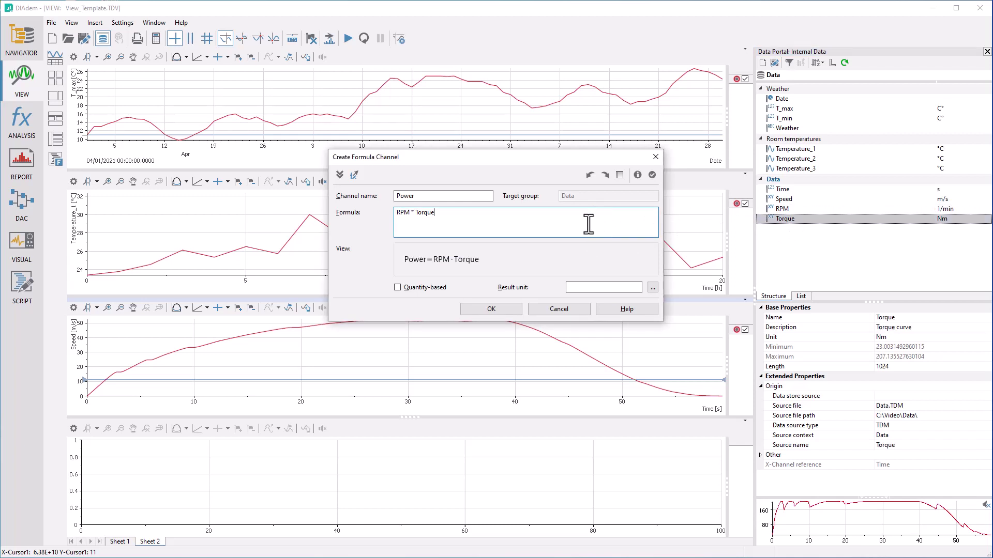
click(397, 288)
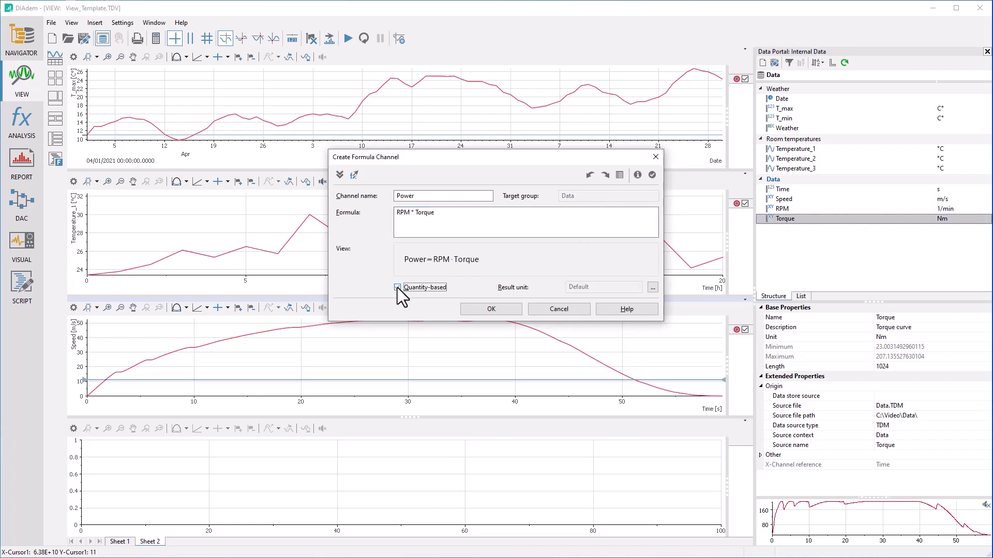
- Set the Power channel's result unit to kW (kilowatt) from the Power quantity
click(653, 287)
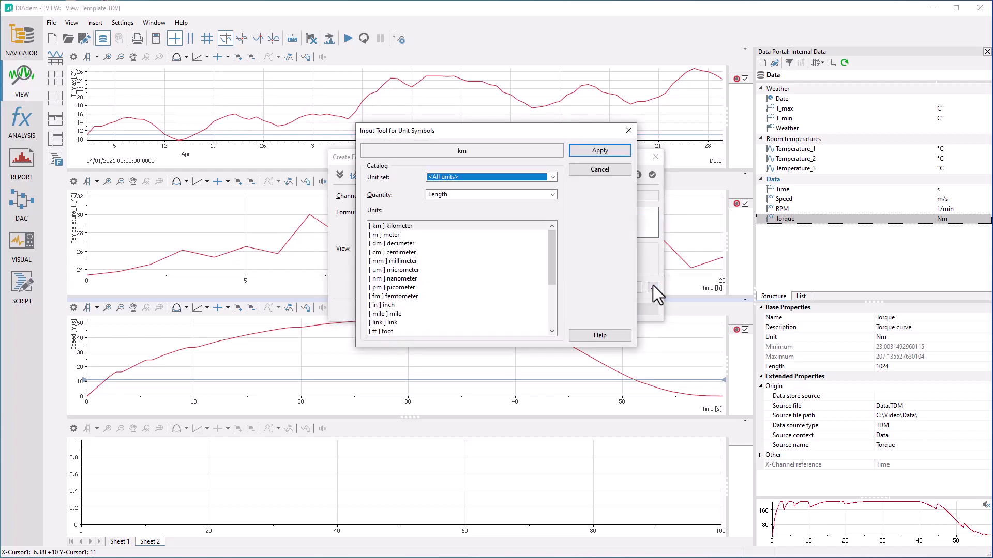
click(551, 195)
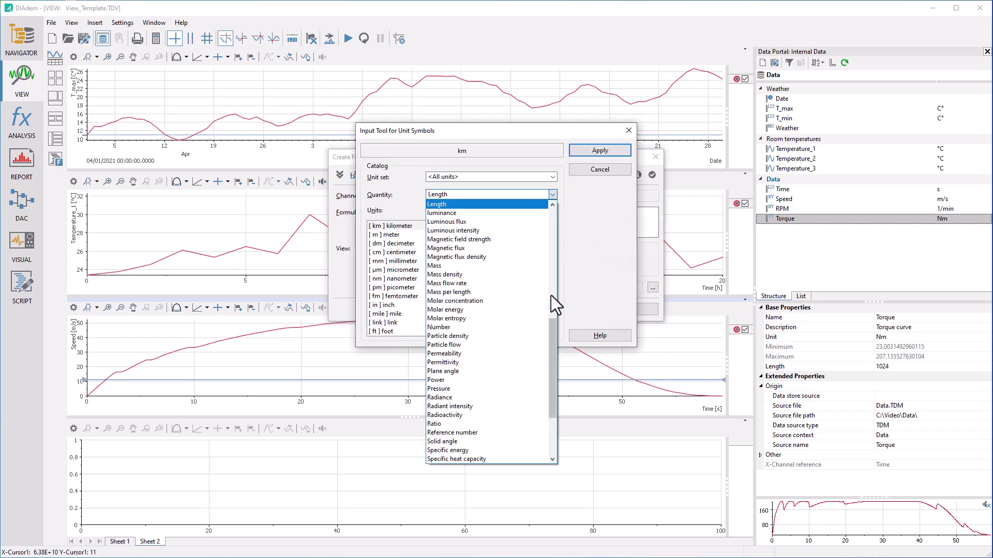
drag(551, 322, 550, 348)
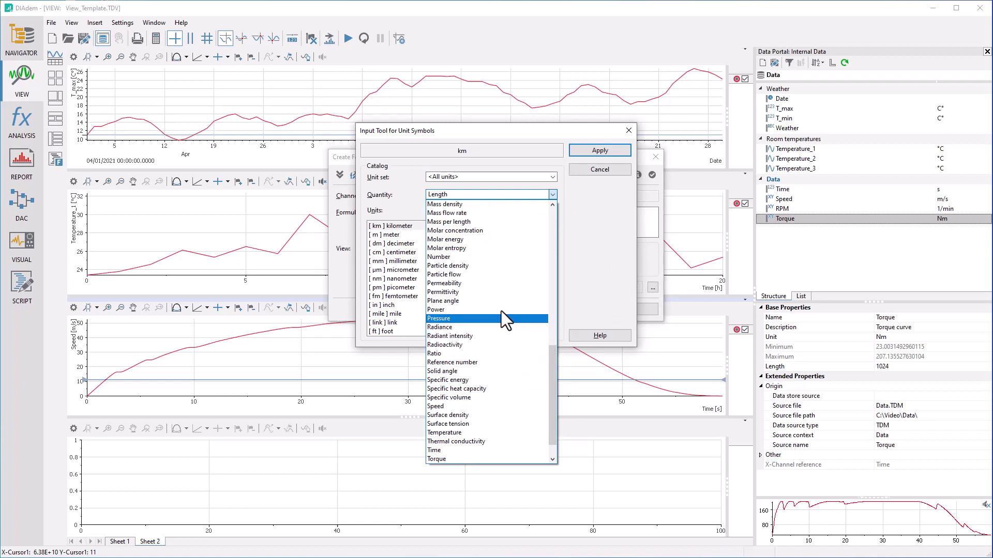
click(480, 310)
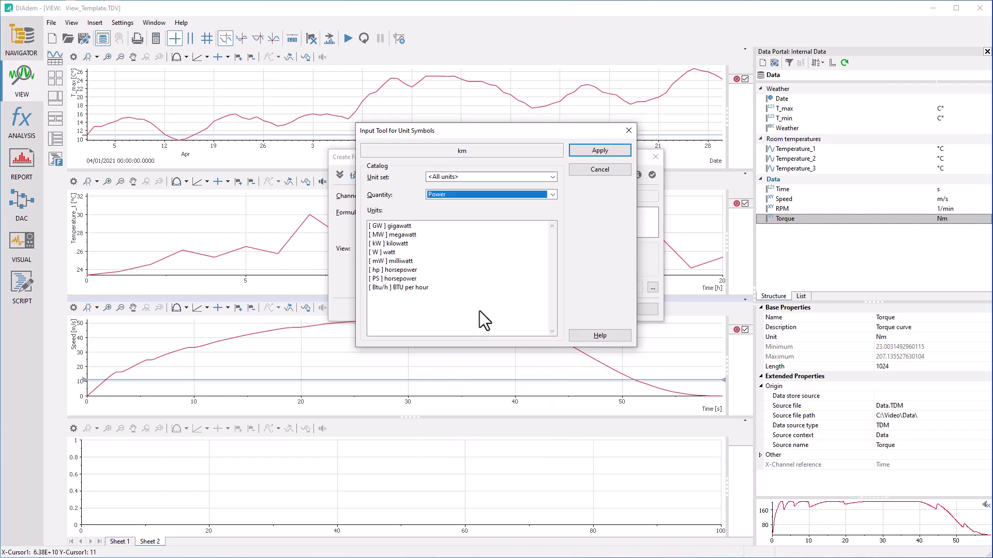
click(392, 243)
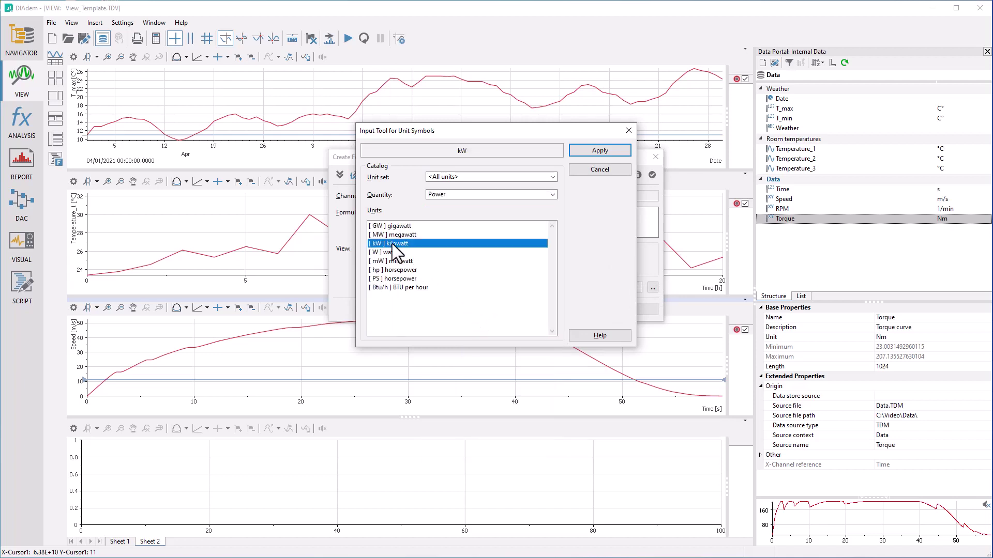
click(591, 152)
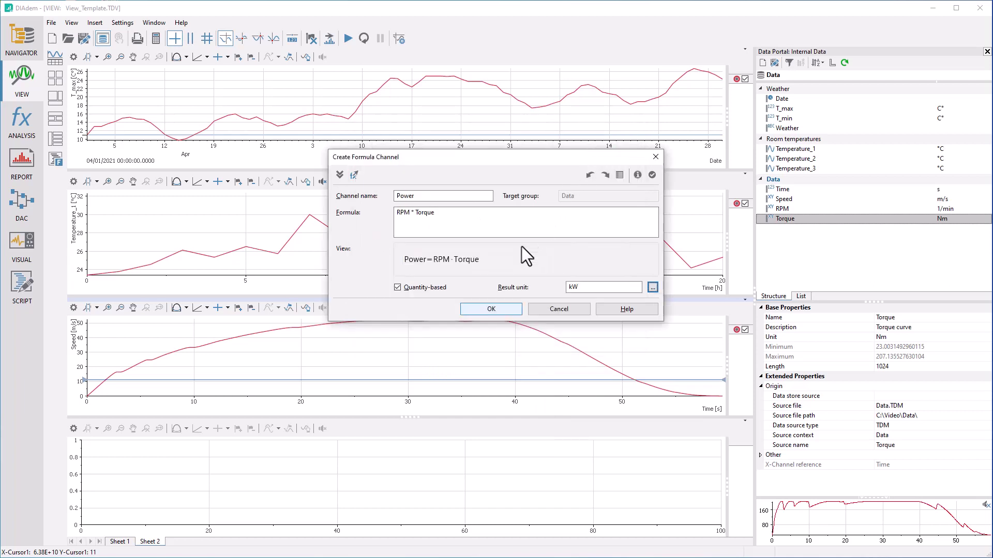
- Create the Power channel and plot it in the fourth chart of Sheet 2
click(475, 310)
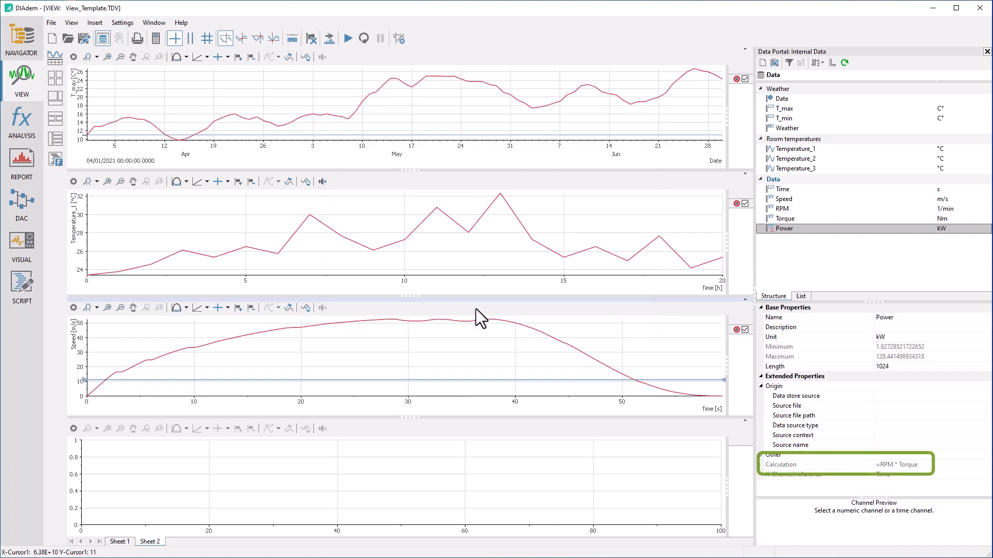
drag(791, 231, 560, 475)
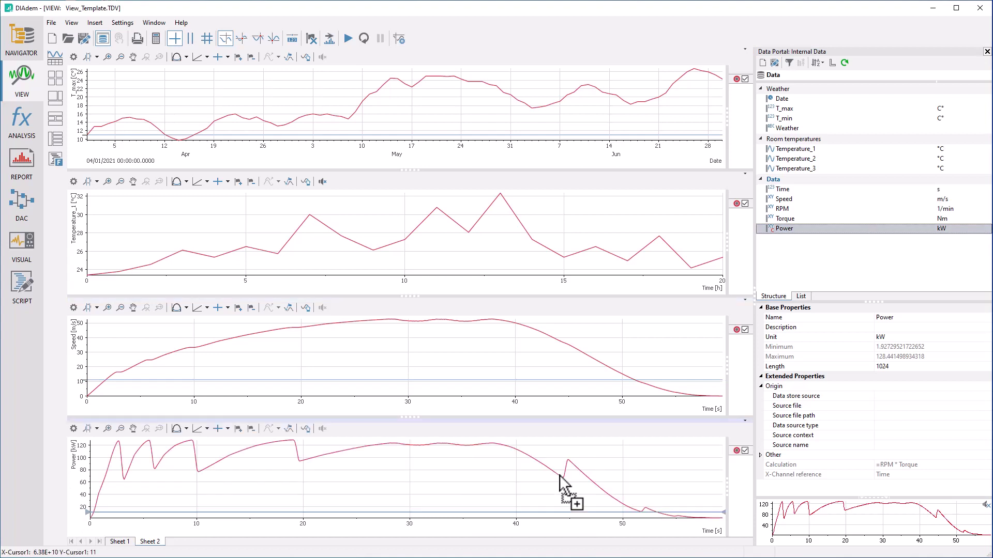